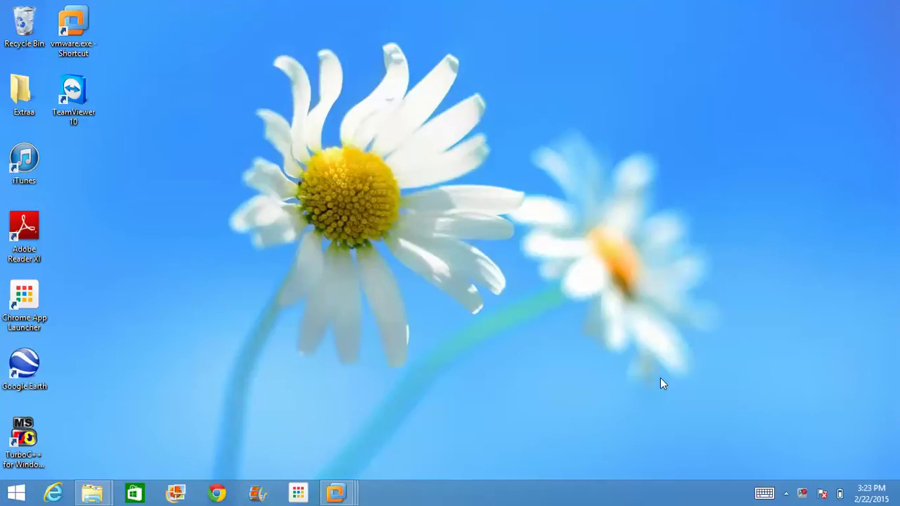
Switch from the VMware taskbar to the P8Demo virtual machine's desktop, full screen
mouse_move(346, 489)
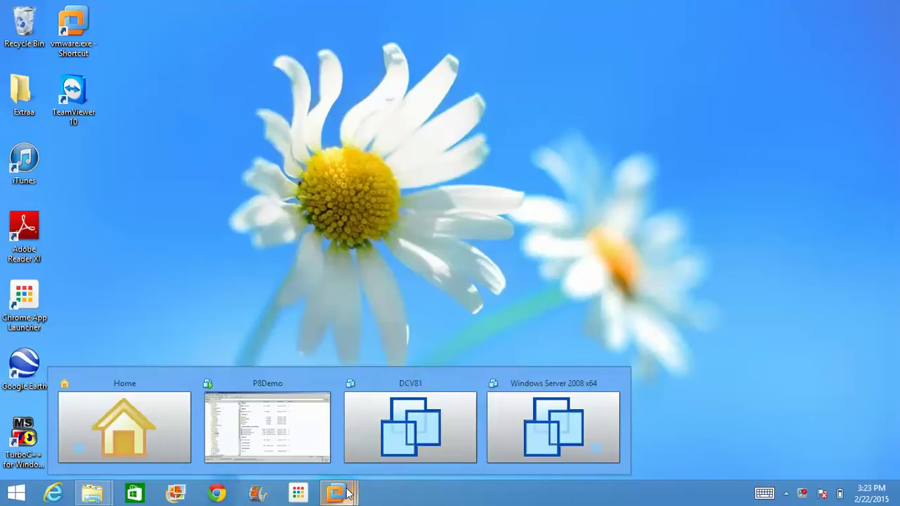
left_click(282, 415)
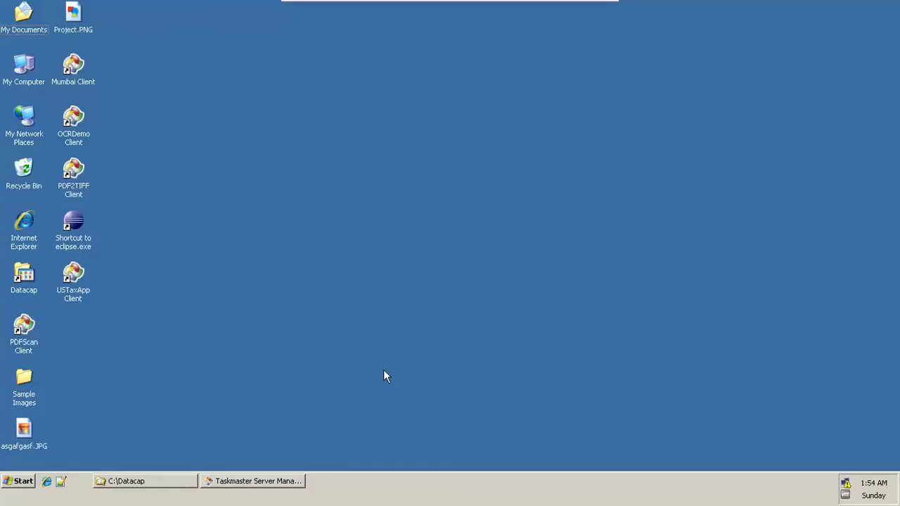
Go to Start > Programs > Datacap > Taskmaster Server > Taskmaster Server Manager
key("super")
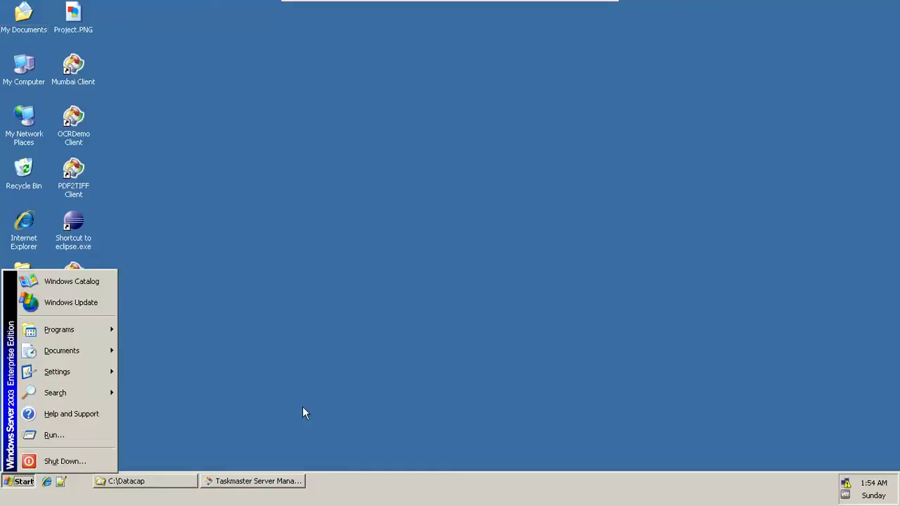
key("Down")
key("Down")
key("Down")
key("Right")
key("Down")
key("Up")
key("Right")
key("Down")
key("Down")
key("Down")
key("Right")
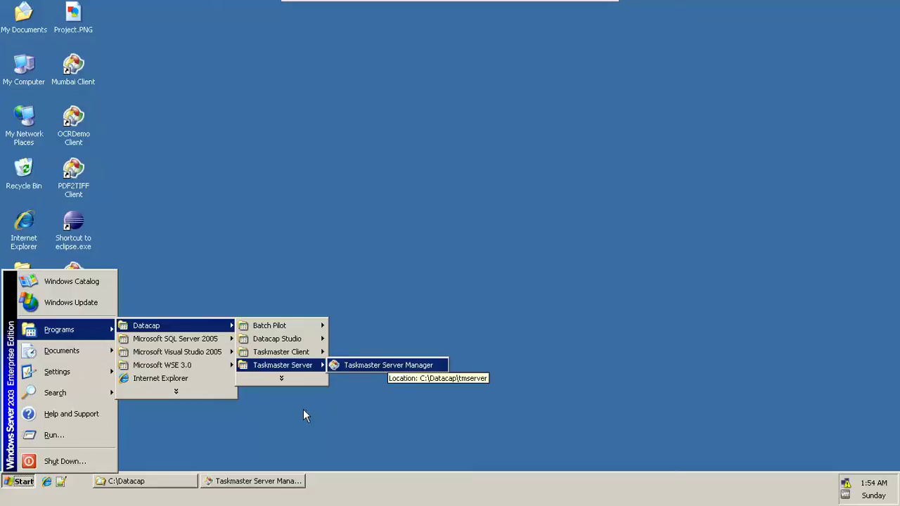
Confirm the Datacap Taskmaster Server Service shows Running, then open My Computer
left_click(251, 483)
left_click(250, 482)
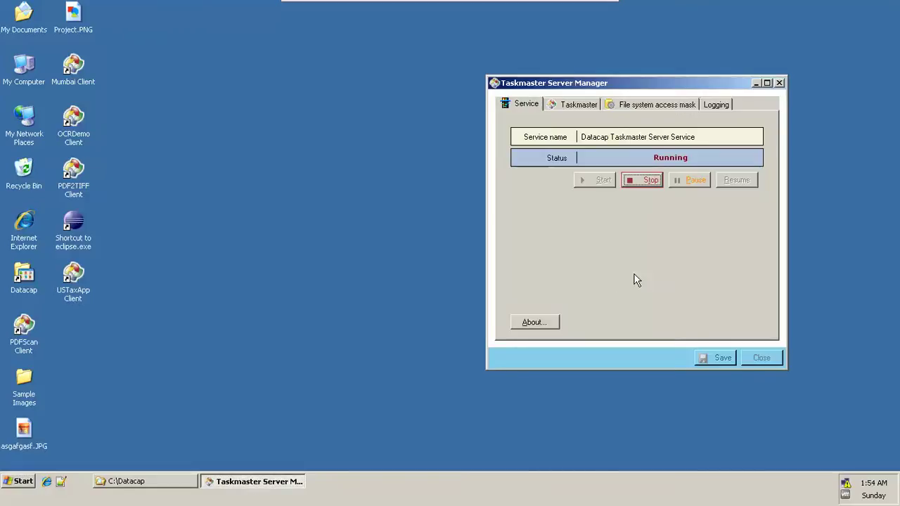
key("super")
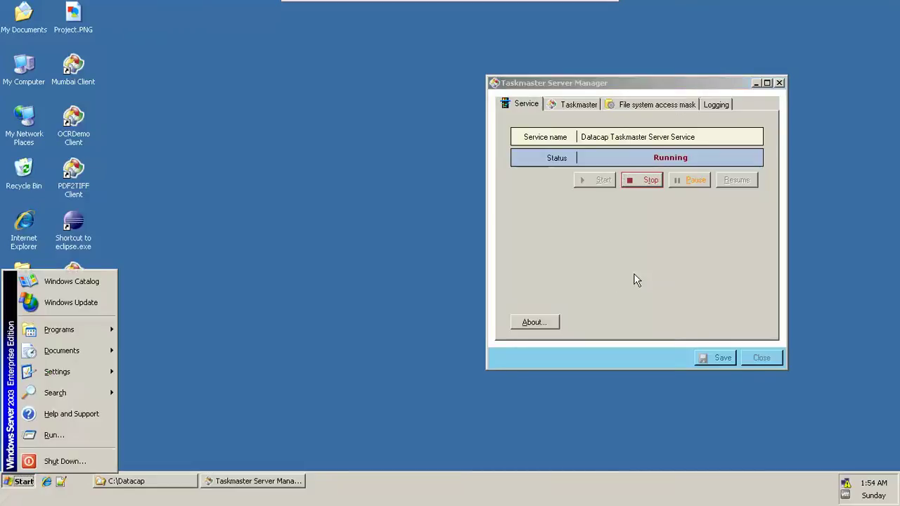
key("super+e")
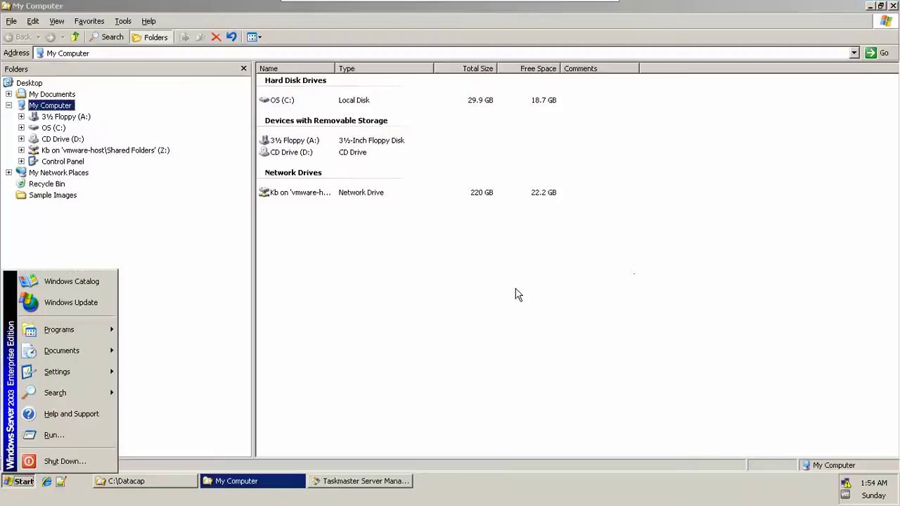
Navigate from My Computer into C:\Datacap and reach the DatacapImages folder
key("Escape")
key("Tab")
key("Down")
key("Down")
key("Up")
key("Up")
key("Up")
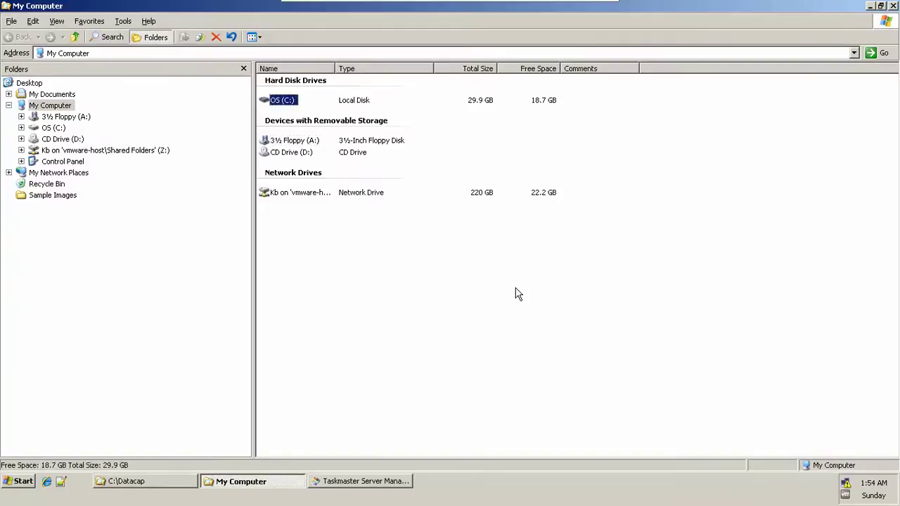
key("Return")
key("Down")
key("Up")
key("Return")
key("d")
Open the OCR folder and view OCR_APPLETTER.TIF in the picture viewer
key("Return")
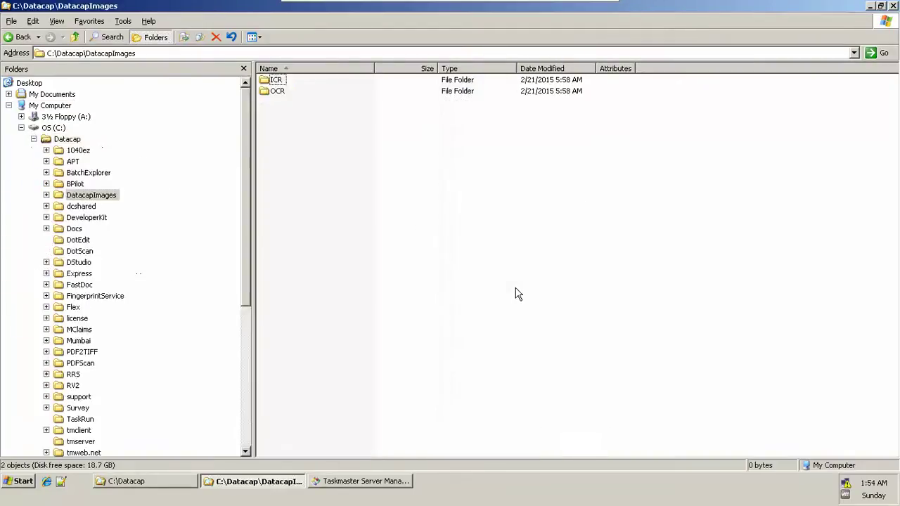
key("o")
key("Return")
key("Down")
key("Return")
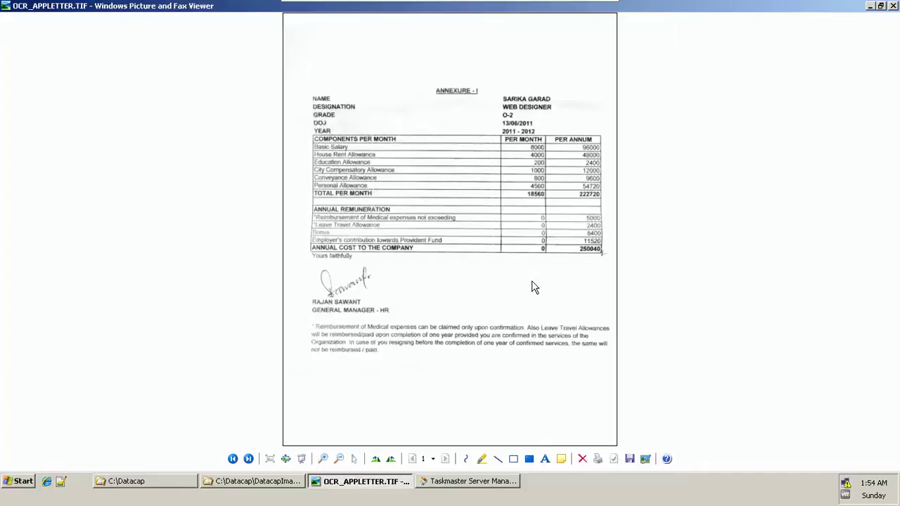
Launch Datacap Studio from Start > Programs > Datacap
key("super")
key("Up")
key("Up")
key("Up")
key("Up")
key("Up")
key("Up")
key("Up")
key("Right")
key("Right")
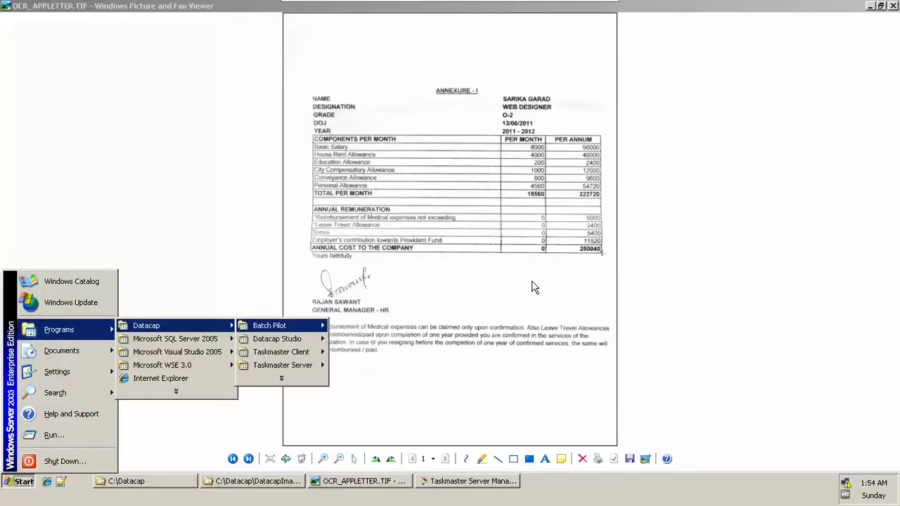
key("Down")
key("Right")
key("Return")
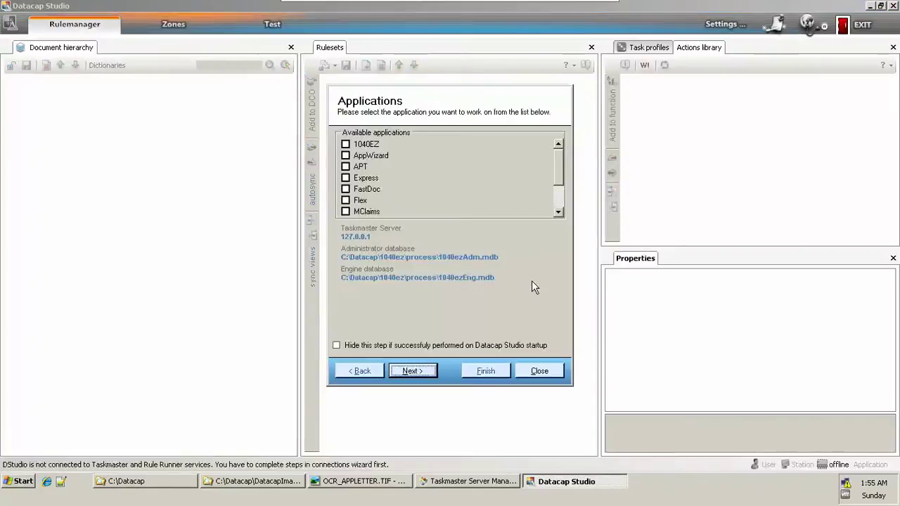
Close the Applications dialog and start the Application Wizard, moving past its overview
left_click(541, 372)
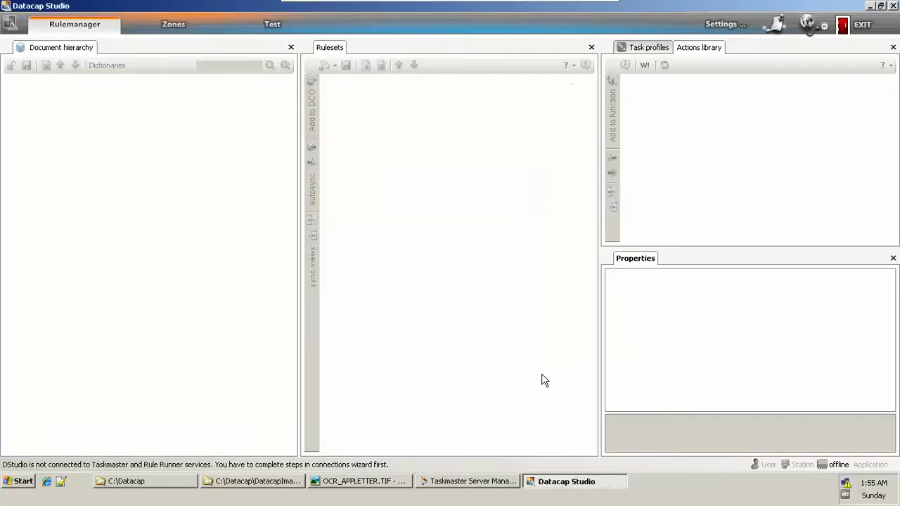
left_click(778, 27)
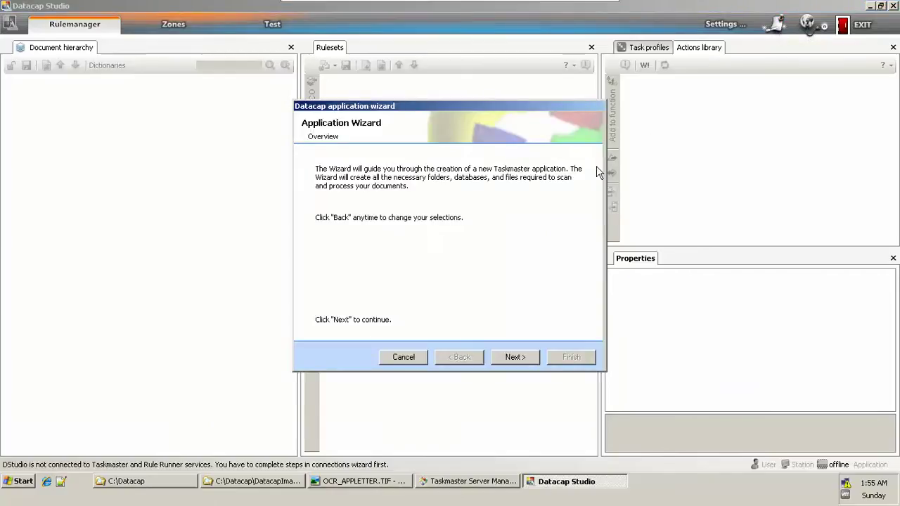
left_click(513, 357)
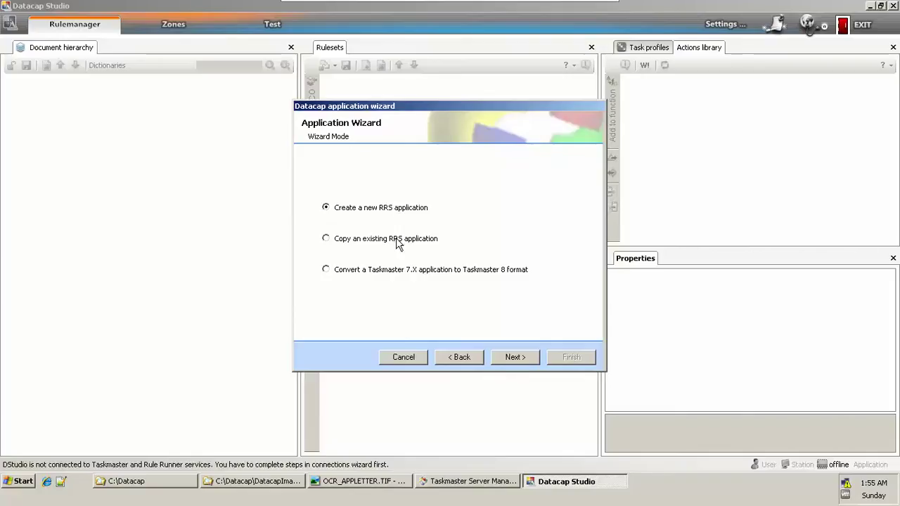
Name the new RRS application OCRDemo, keeping C:\Datacap as folder and destination
left_click(514, 358)
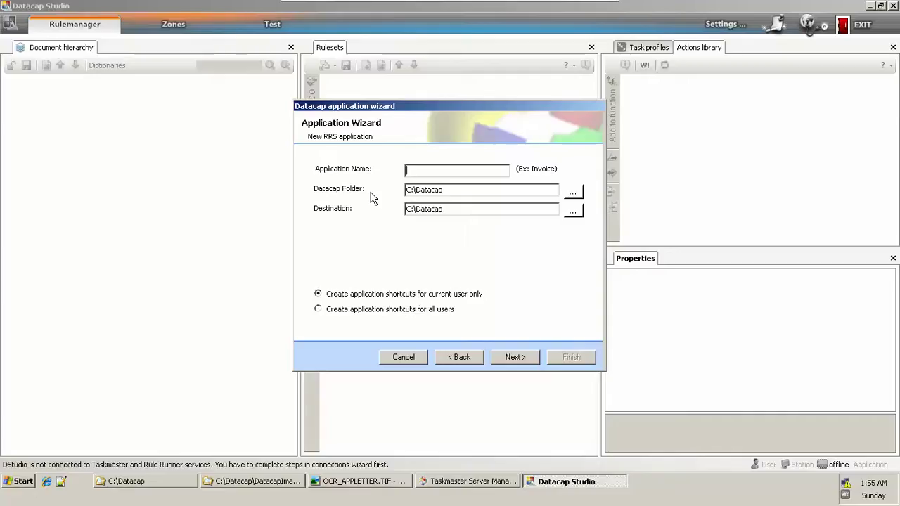
type("OCRDemo")
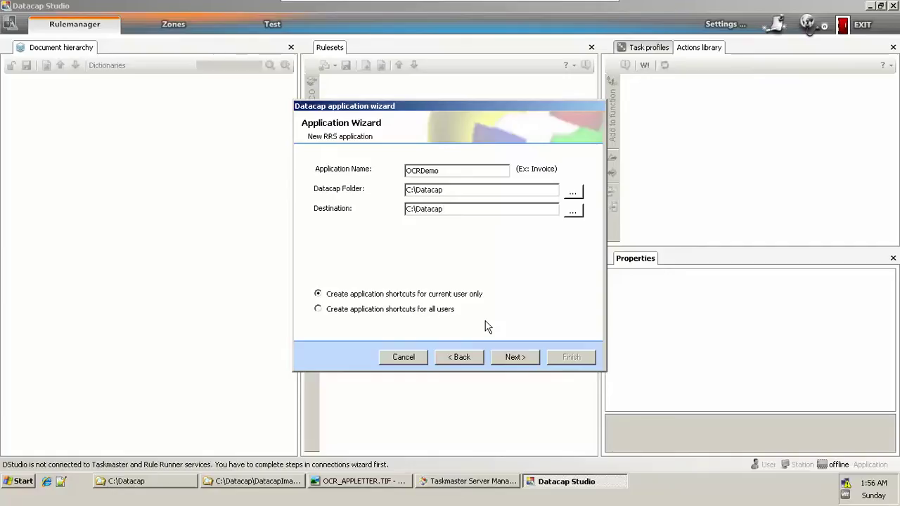
left_click(514, 358)
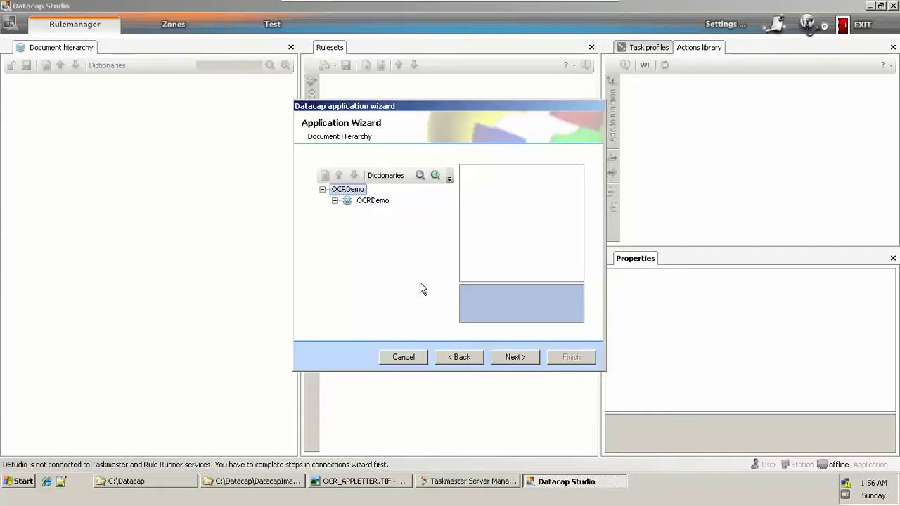
Skip the Fingerprints and sample images pages and finish creating OCRDemo
left_click(515, 358)
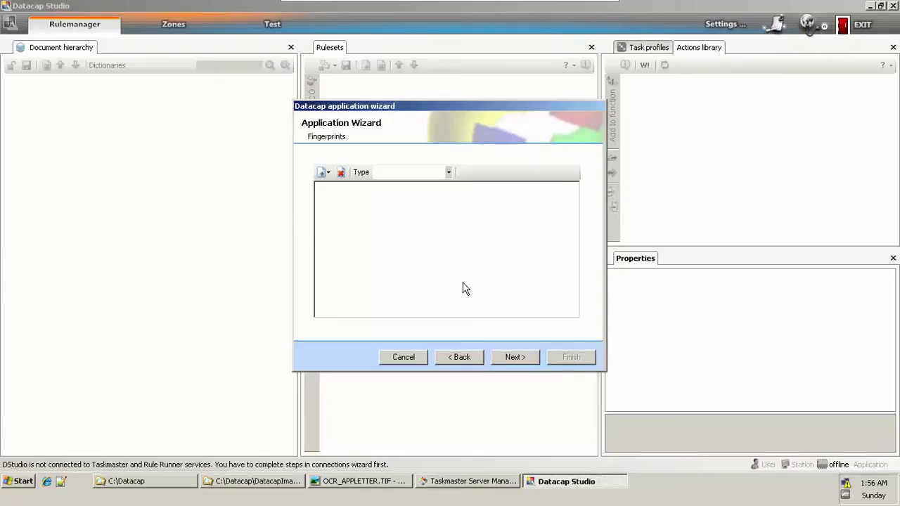
left_click(513, 358)
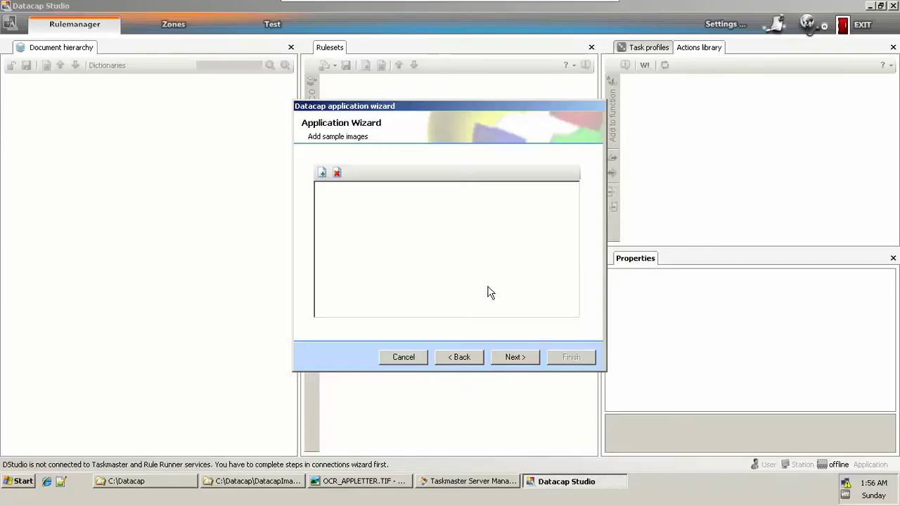
left_click(510, 355)
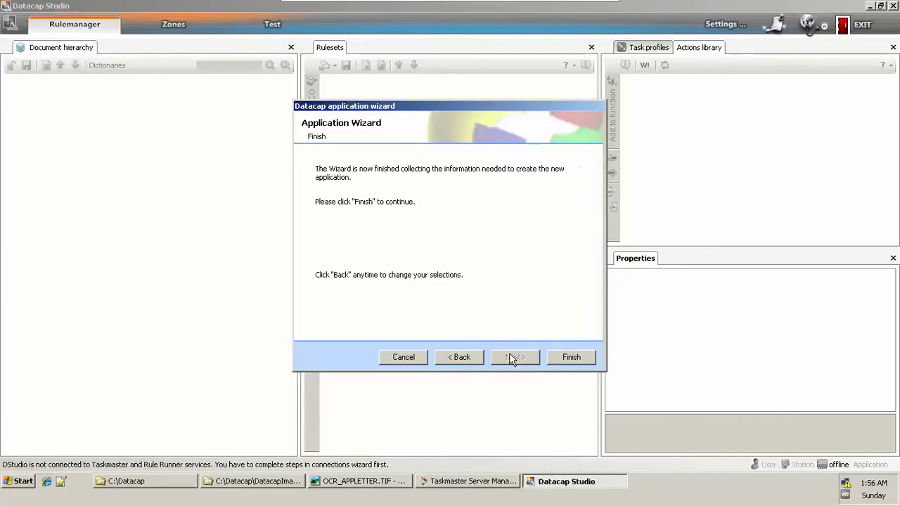
left_click(571, 361)
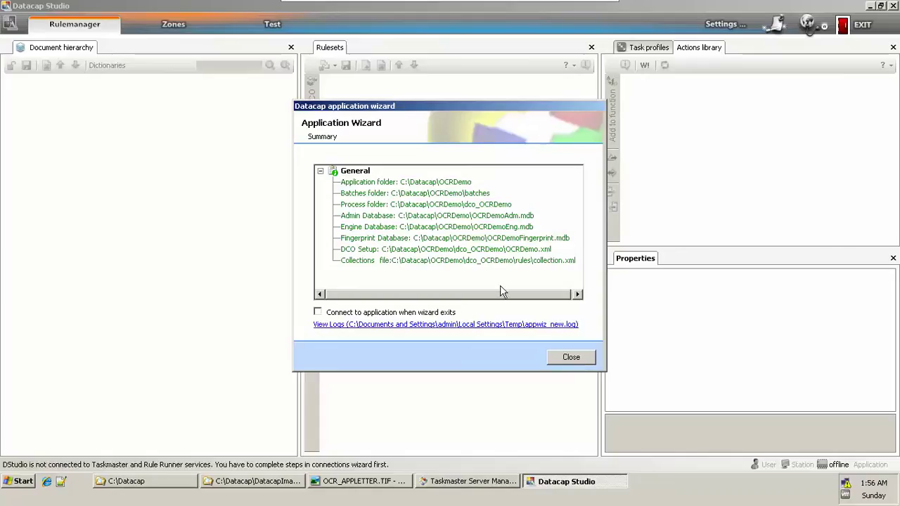
Close the wizard, refresh C:\Datacap, and inspect the OCRDemo subfolders and four database files
left_click(574, 359)
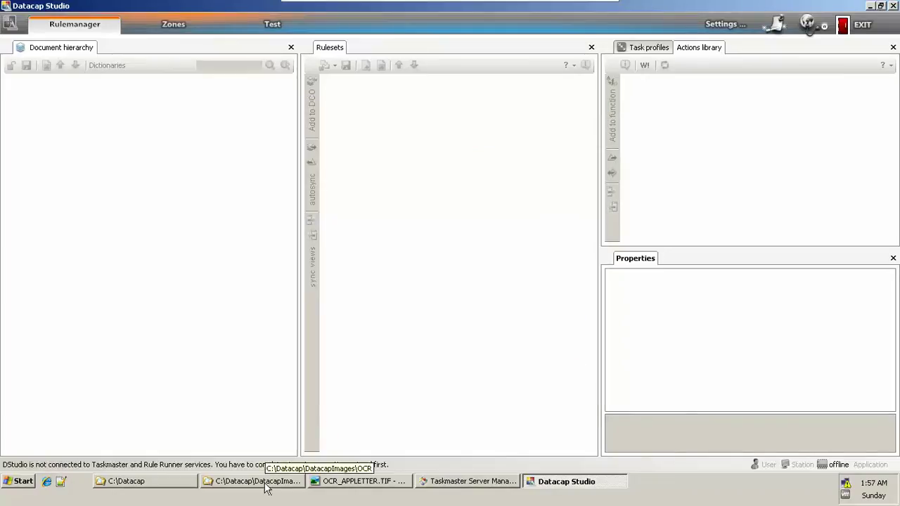
left_click(161, 486)
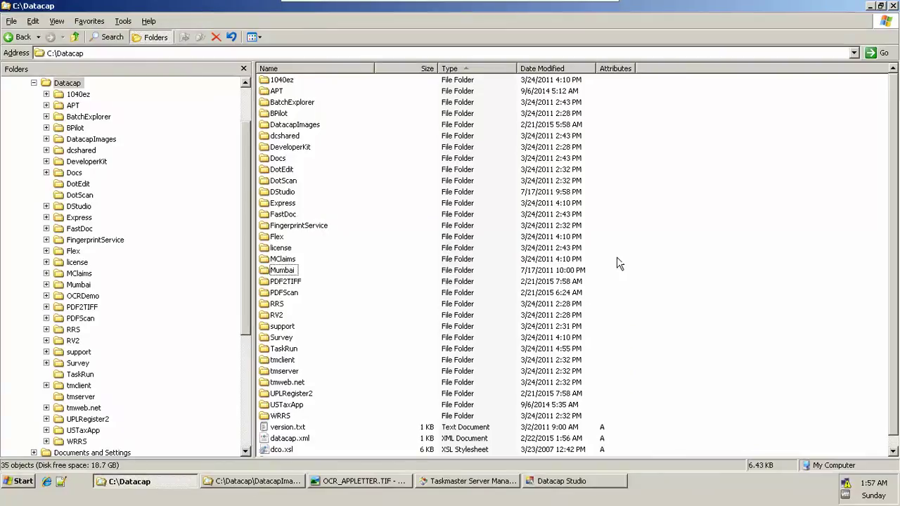
key("F5")
key("o")
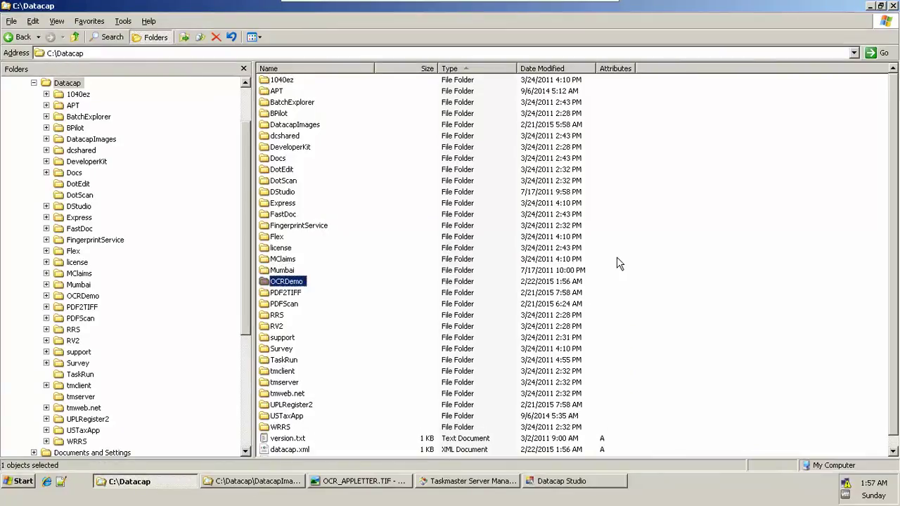
key("Return")
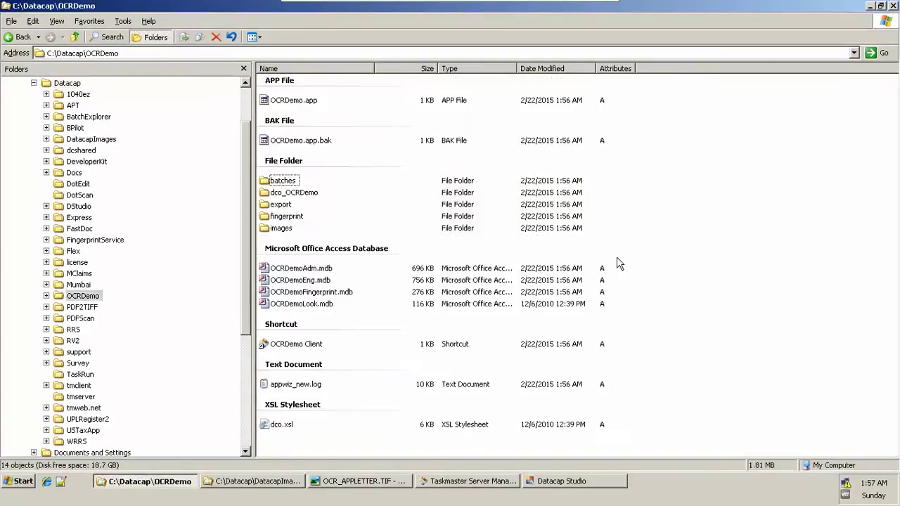
key("Down")
key("Down")
key("Down")
key("Down")
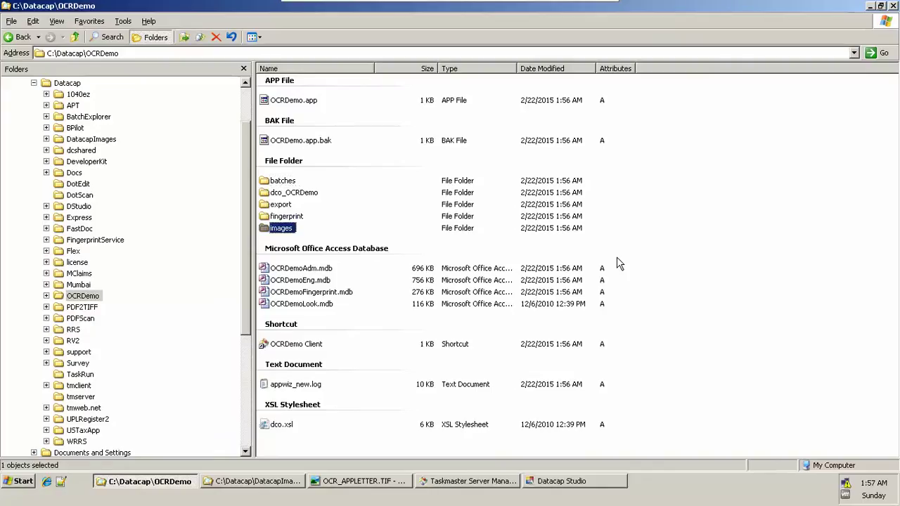
key("Up")
key("Up")
key("Up")
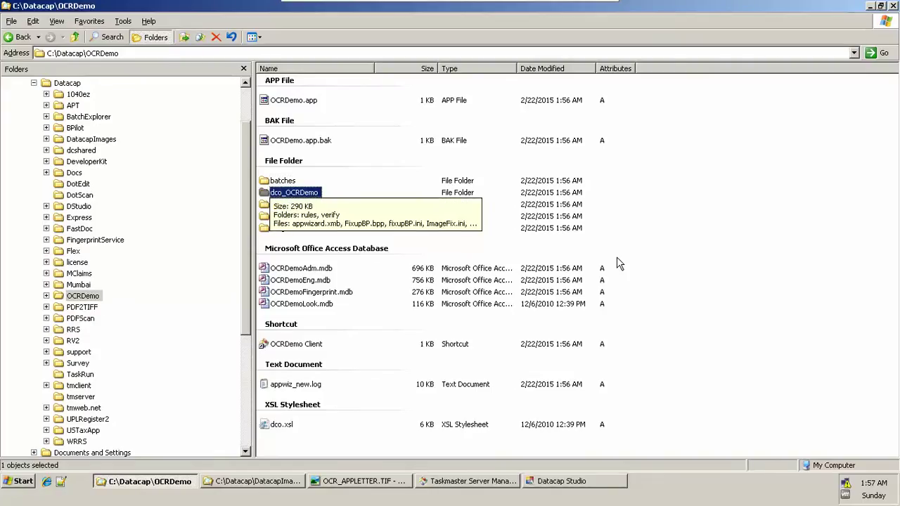
key("Down")
key("Down")
key("Down")
key("Down")
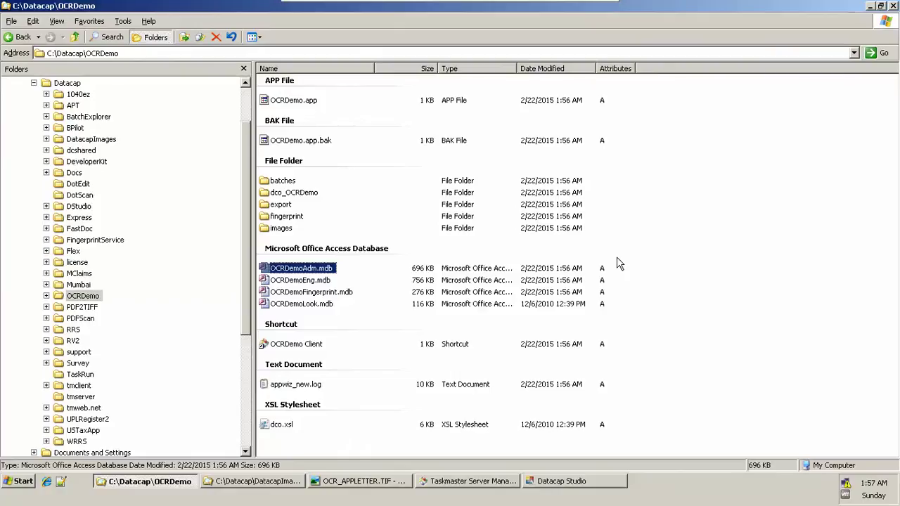
key("shift+Down")
key("shift+Down")
key("shift+Down")
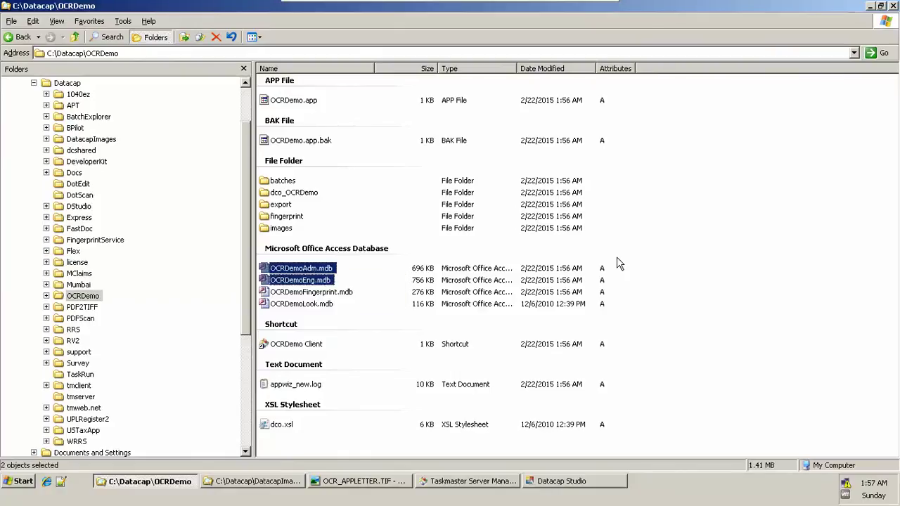
key("BackSpace")
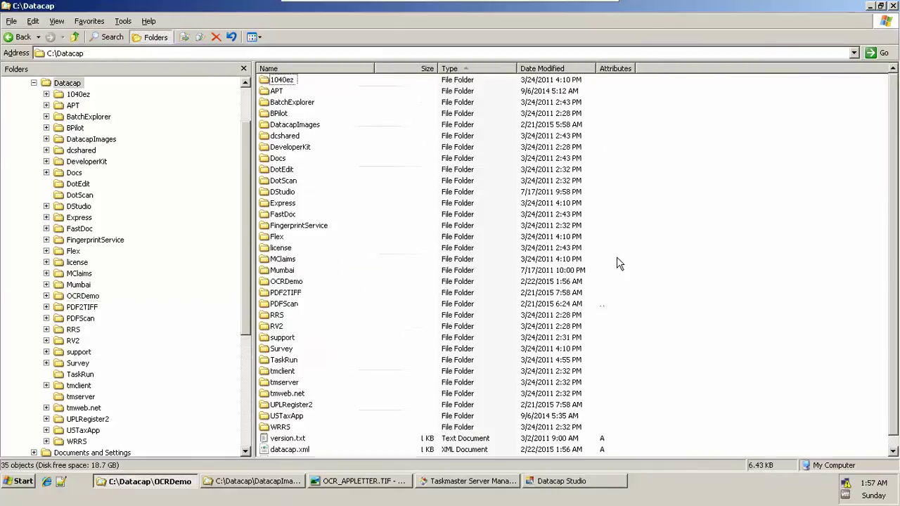
Select datacap.xml in C:\Datacap and bring up its Open With program list
key("d")
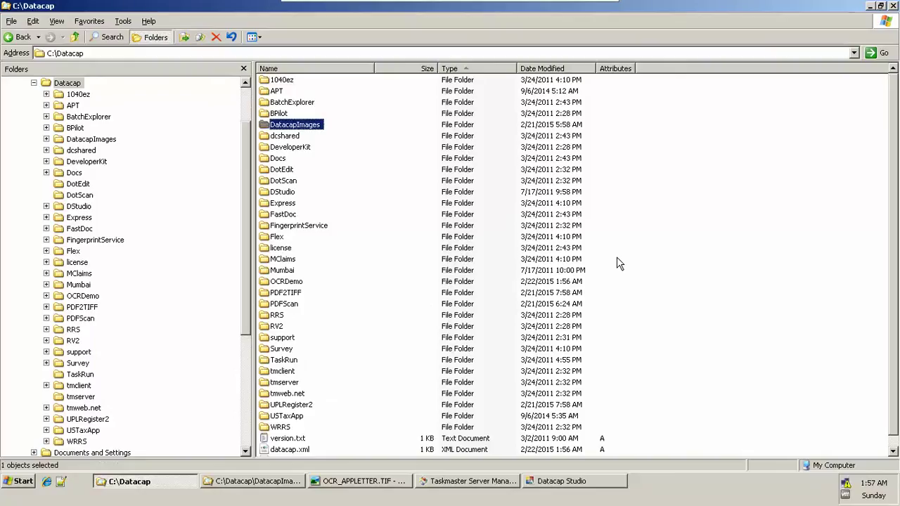
key("d")
key("d")
key("d")
key("d")
key("d")
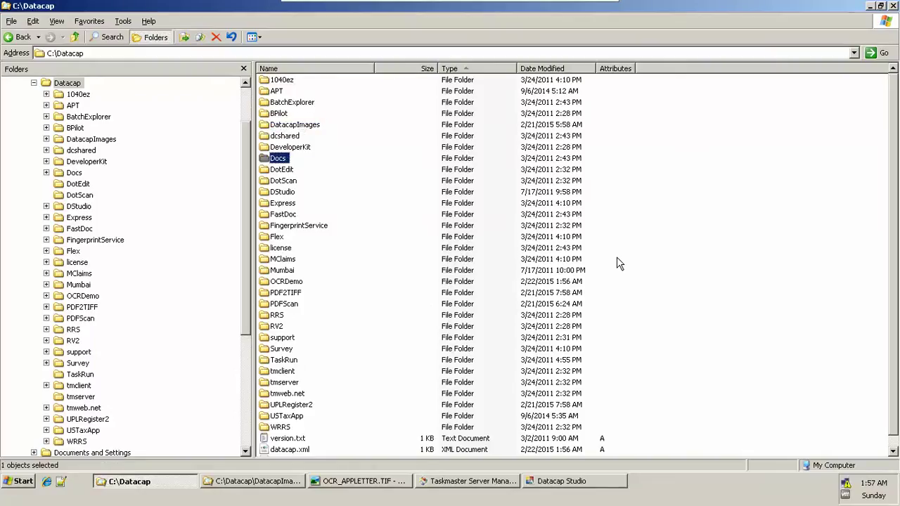
key("d")
key("d")
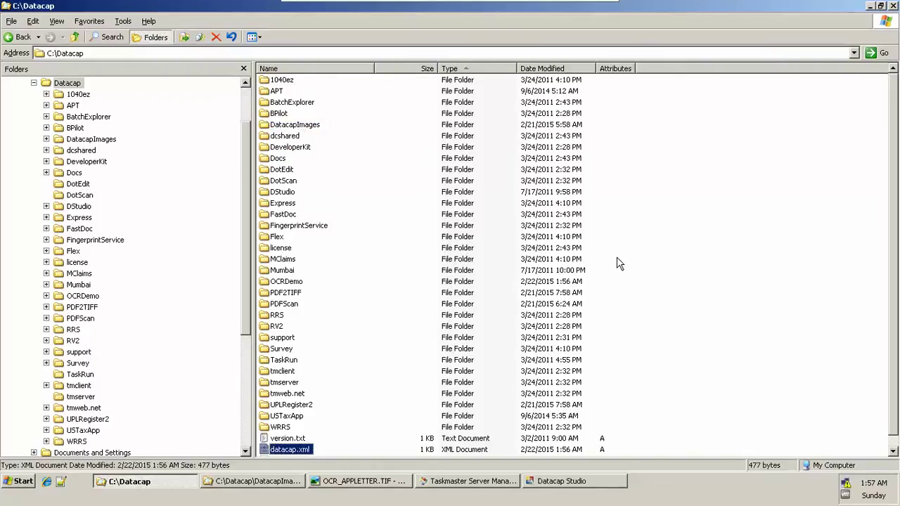
key("d")
key("Up")
key("Menu")
key("h")
key("Down")
key("Down")
View datacap.xml in Internet Explorer and highlight the OCRDemo entry referencing C:\Datacap\OCRDemo
key("Up")
key("Up")
key("Return")
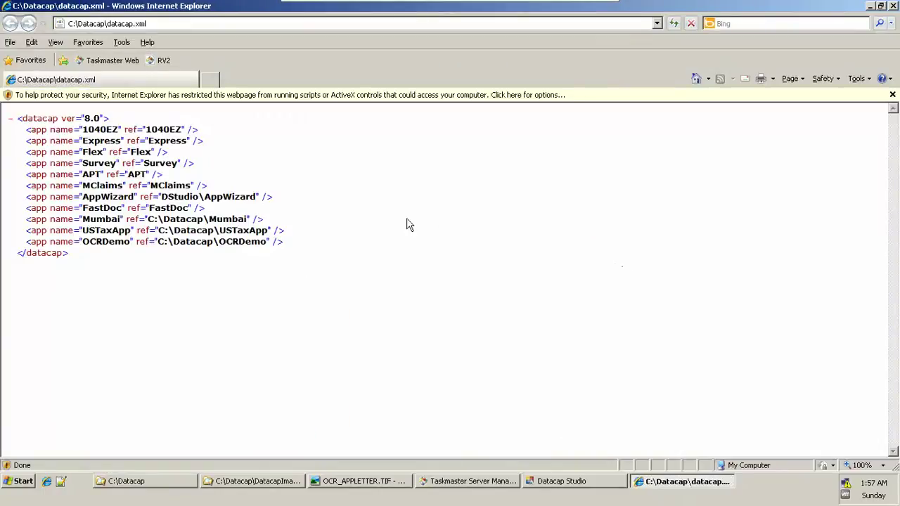
left_click_drag(270, 243, 50, 242)
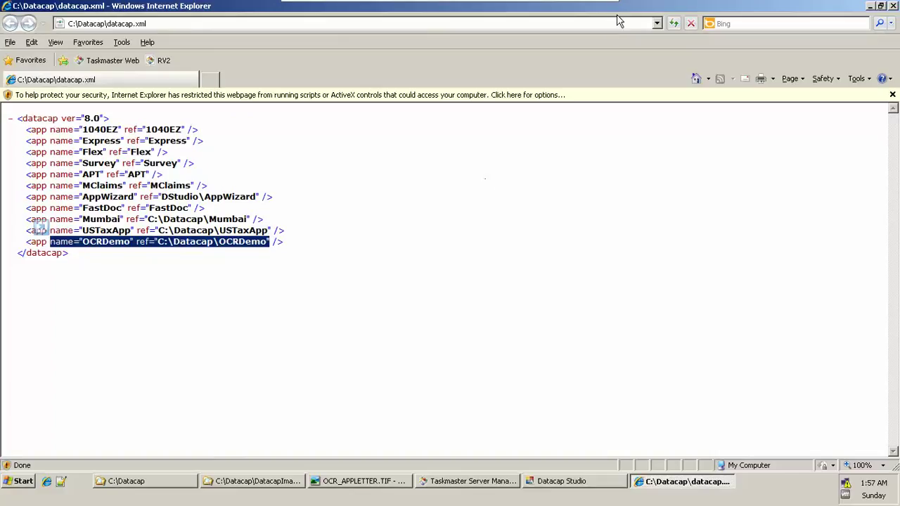